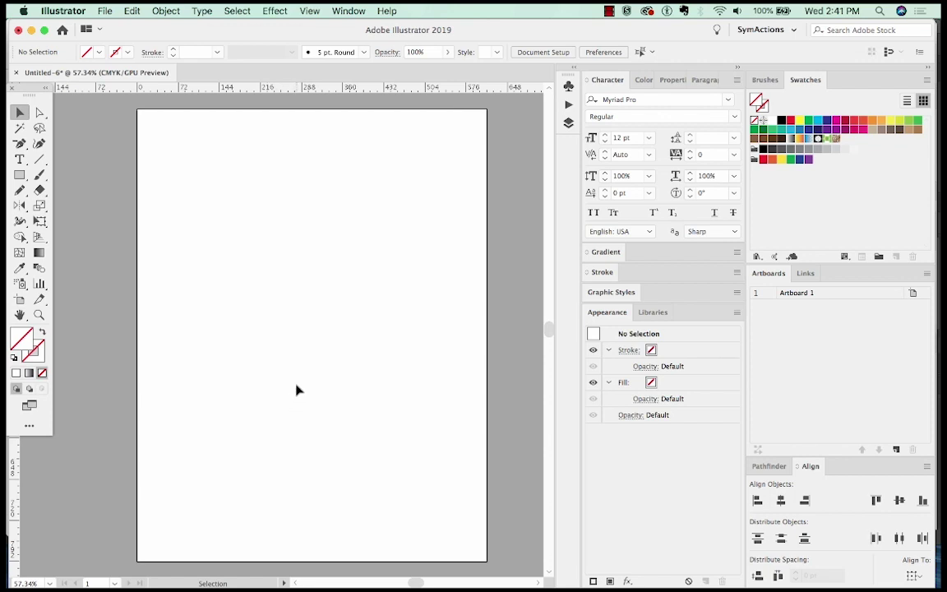
Step: Show the rulers in inches and drag the ruler zero point in from the corner onto the artboard
key(super+r)
key(super+r)
key(super+r)
key(super+r)
right_click(404, 89)
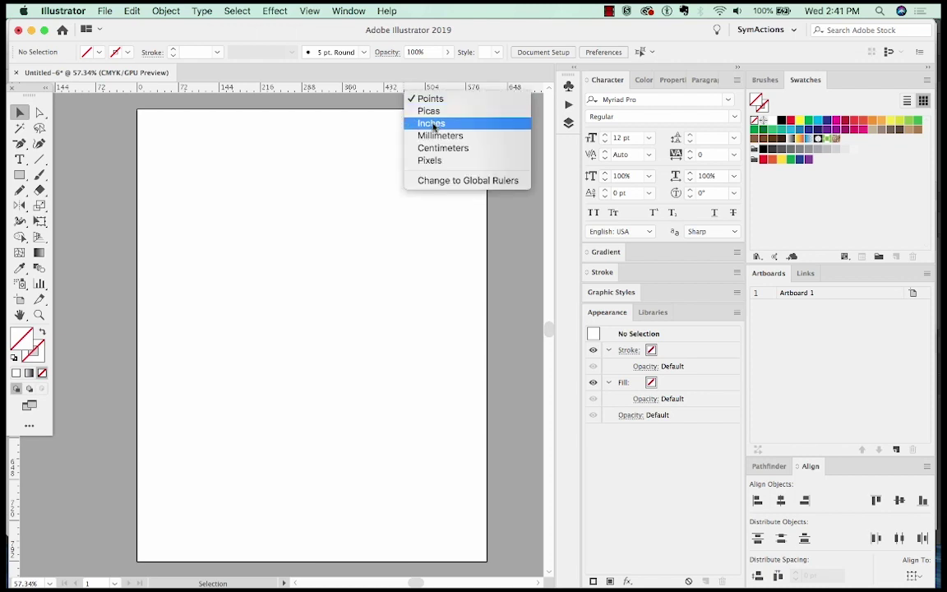
click(433, 124)
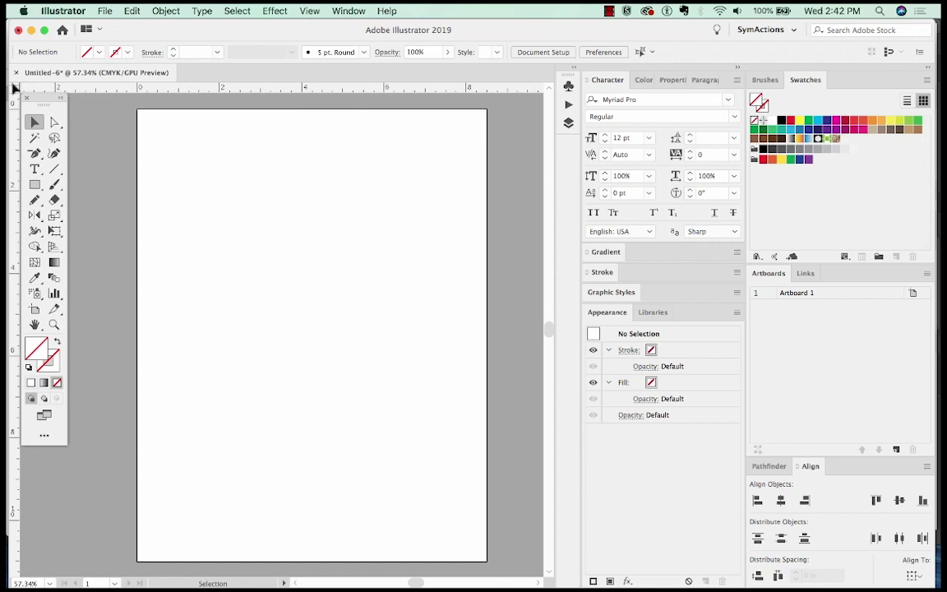
drag(72, 88, 237, 195)
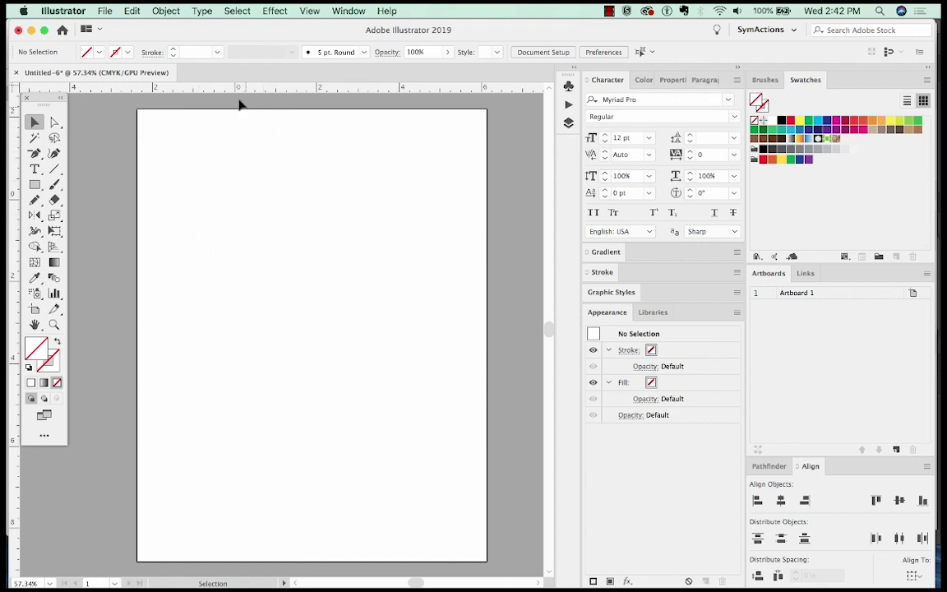
Step: Drag out one horizontal and one vertical guide and position them near the top of the artboard
drag(249, 88, 237, 199)
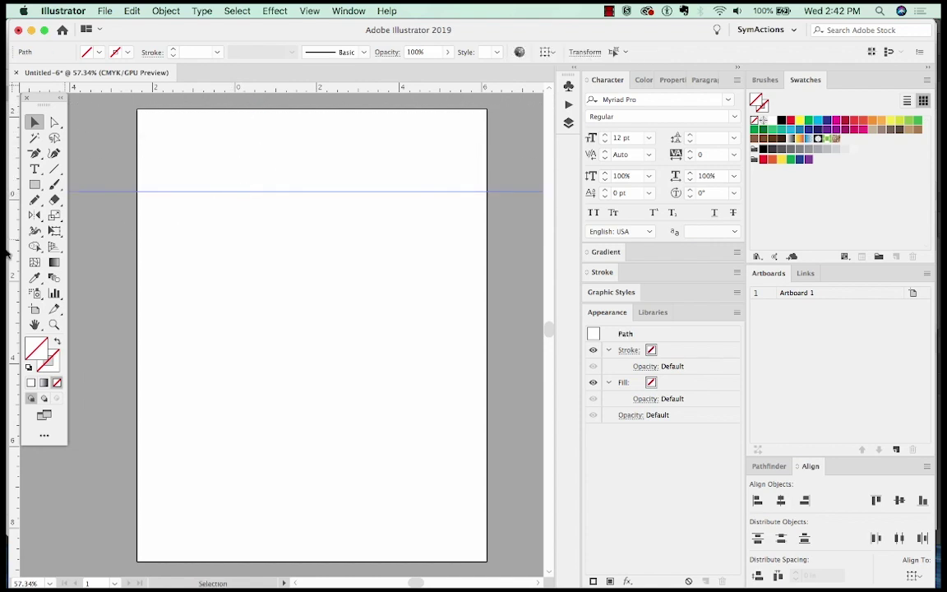
drag(13, 236, 204, 235)
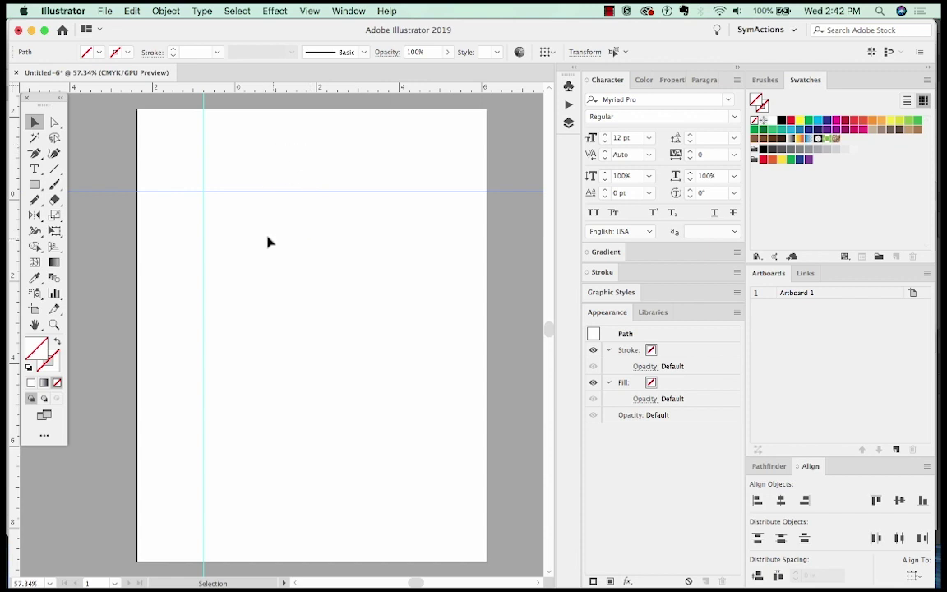
drag(230, 194, 240, 229)
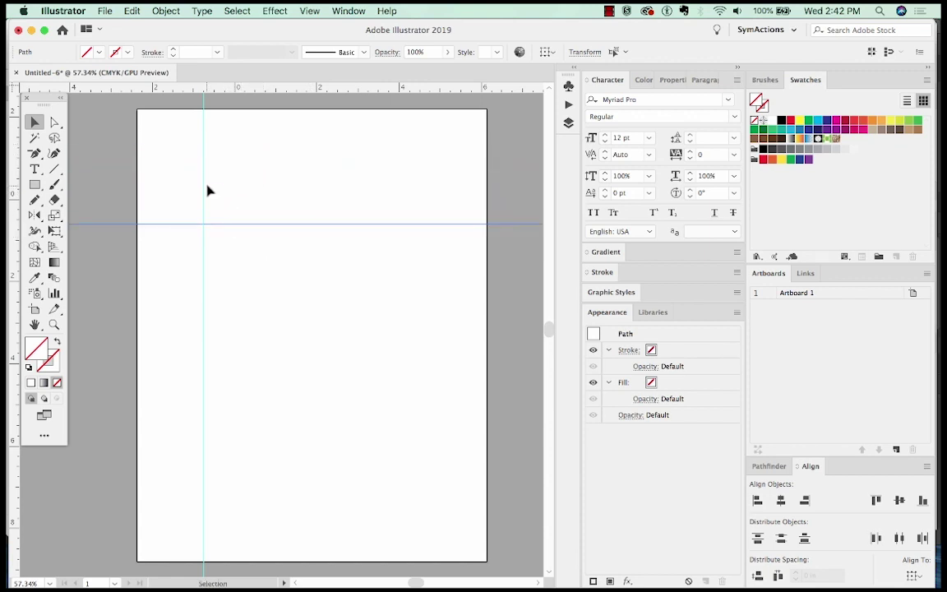
drag(205, 193, 192, 212)
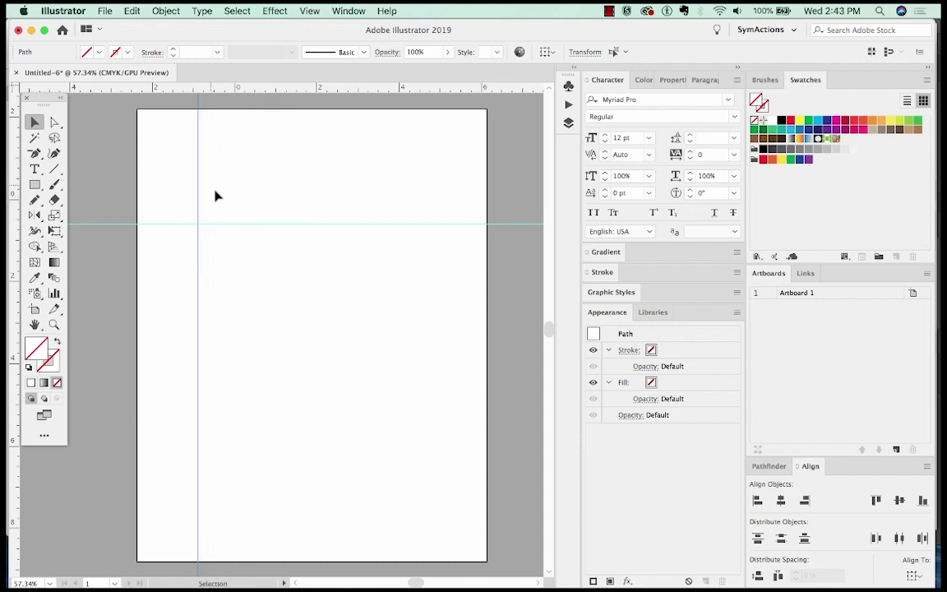
click(199, 238)
click(229, 205)
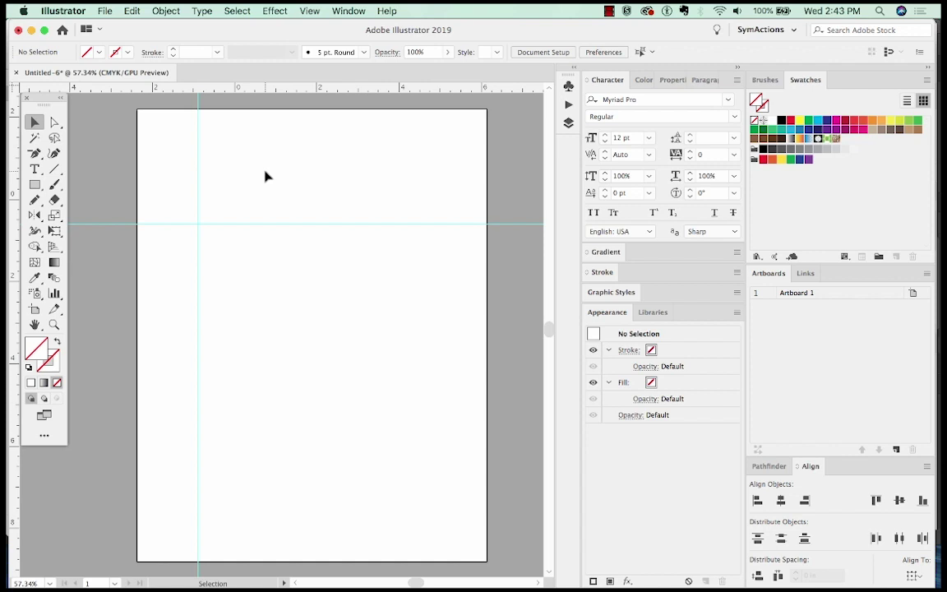
Step: Adjust the horizontal guides and Option-drag them lower to make four horizontal guides in total
key(super)
drag(271, 181, 182, 267)
drag(307, 205, 307, 251)
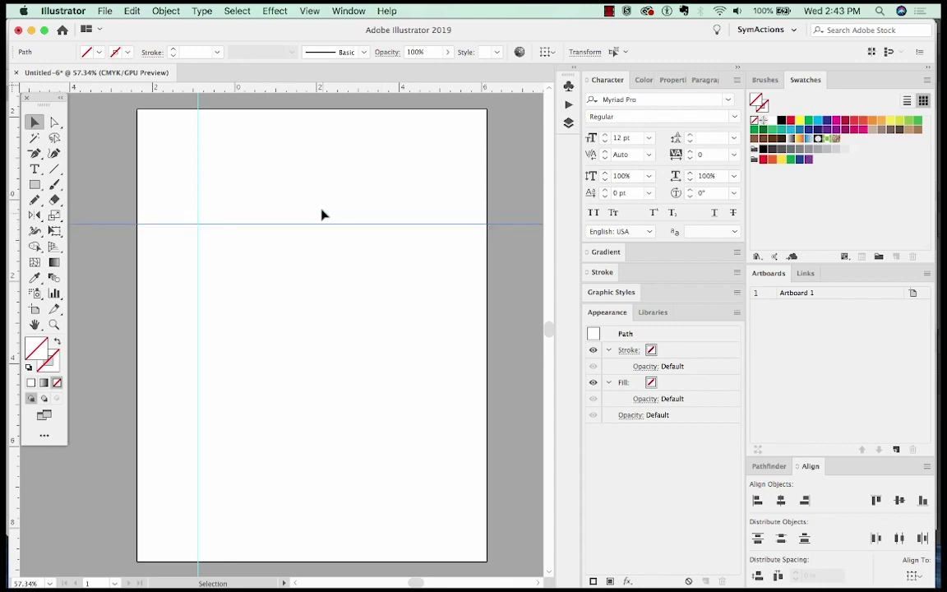
drag(305, 223, 307, 195)
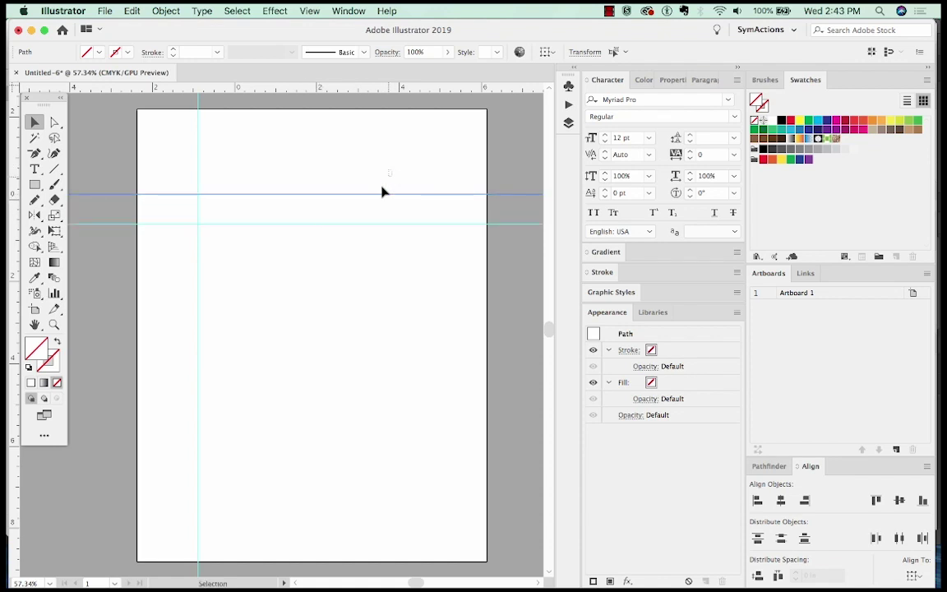
click(366, 199)
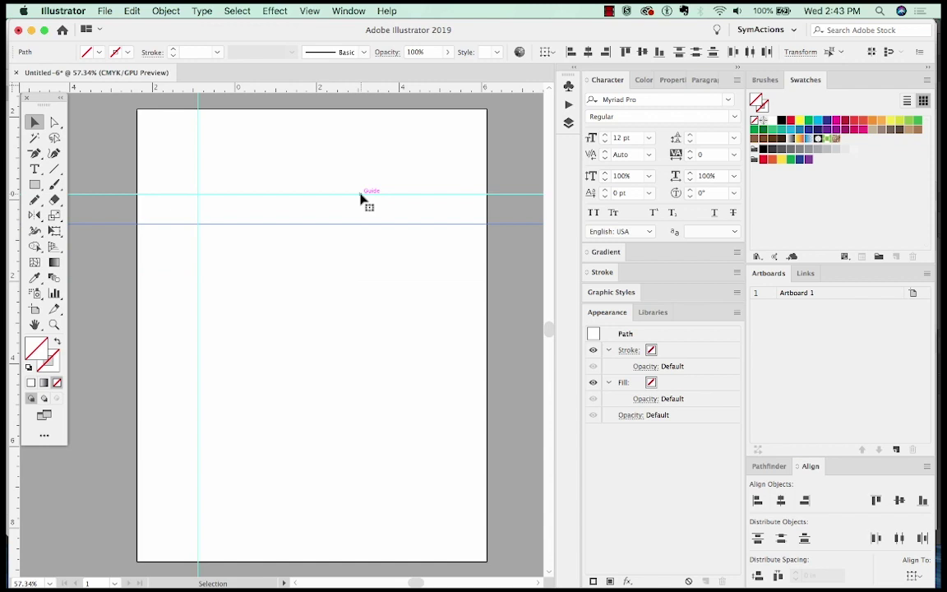
drag(363, 197, 351, 268)
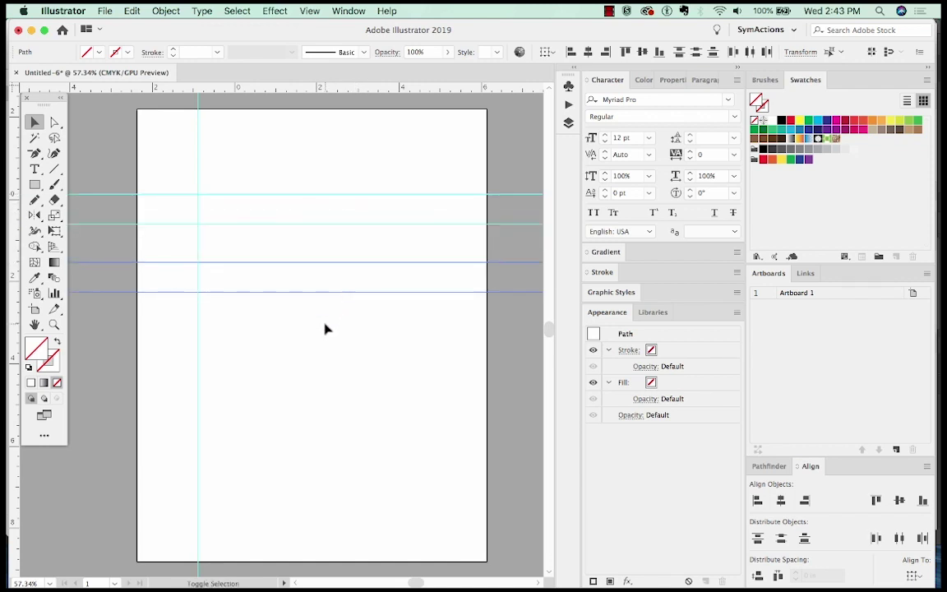
Step: Draw a small circle below the guides and a star to its right
key(l)
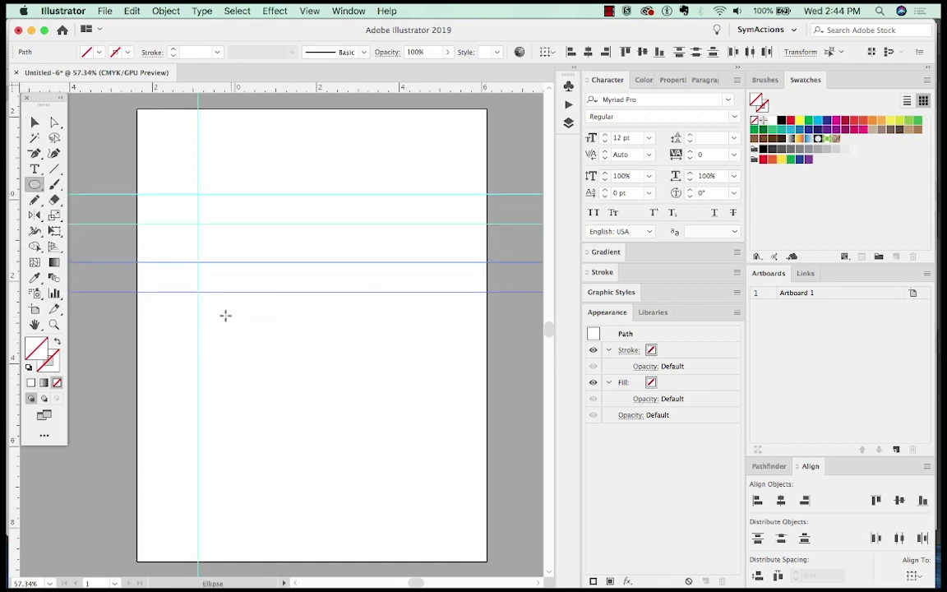
drag(221, 316, 254, 347)
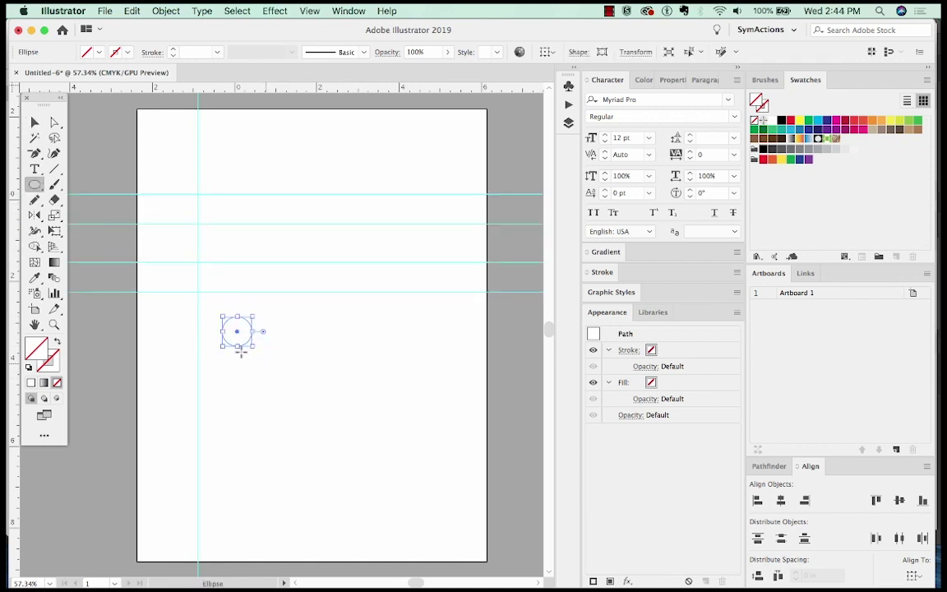
click(35, 184)
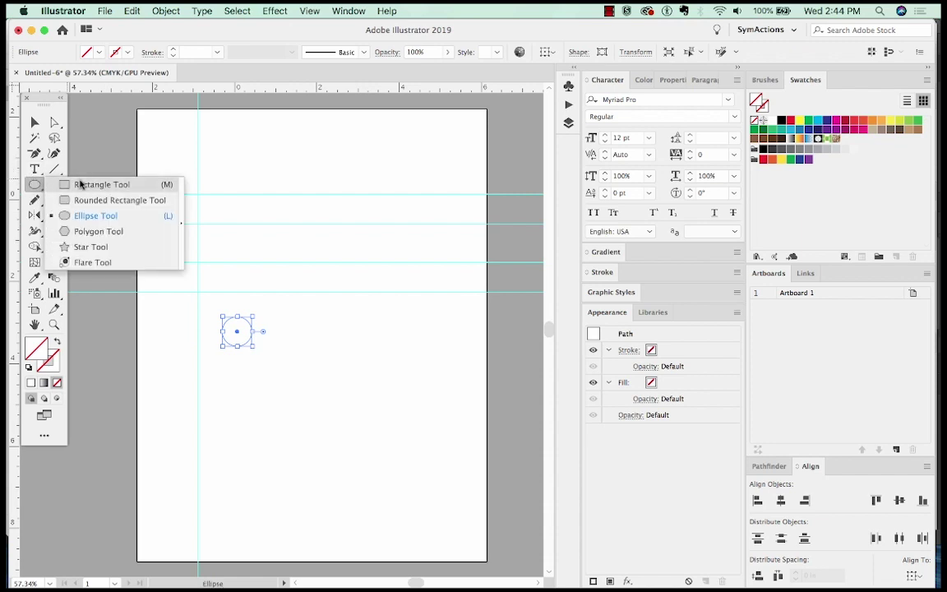
click(91, 247)
drag(275, 309, 284, 330)
Step: Add a rounded square right of the star and a tall narrow rectangle at the row's end
click(34, 184)
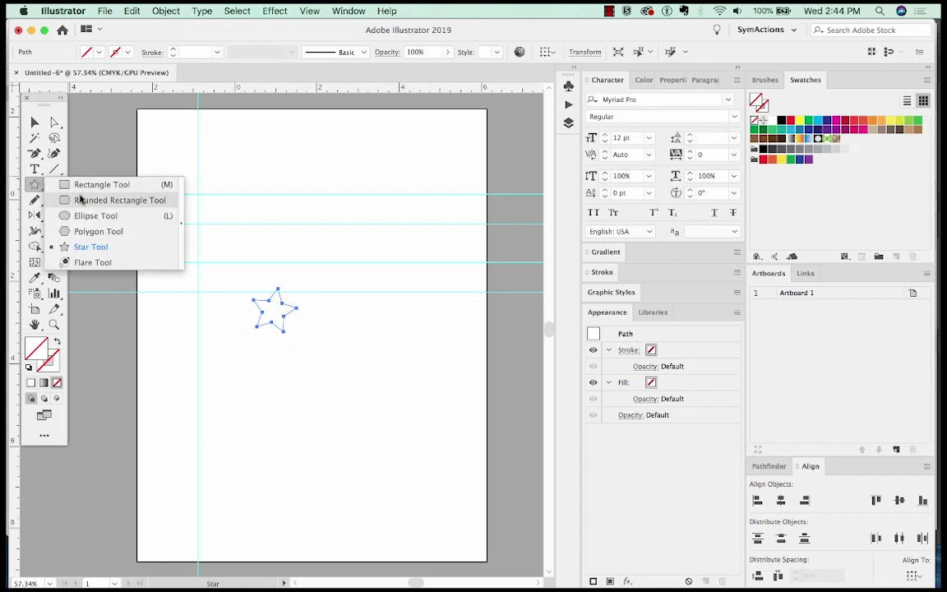
click(80, 201)
drag(305, 316, 352, 355)
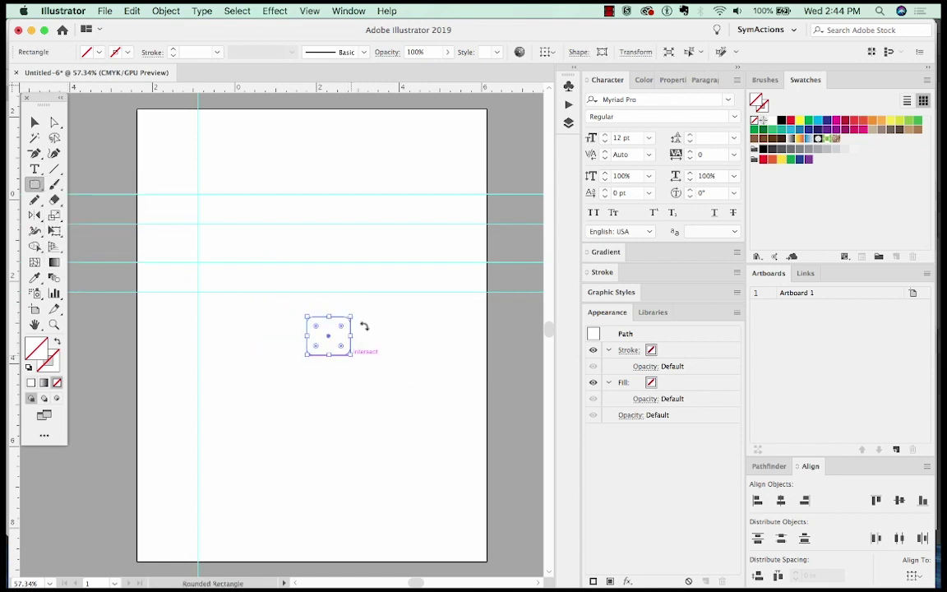
click(35, 184)
click(80, 184)
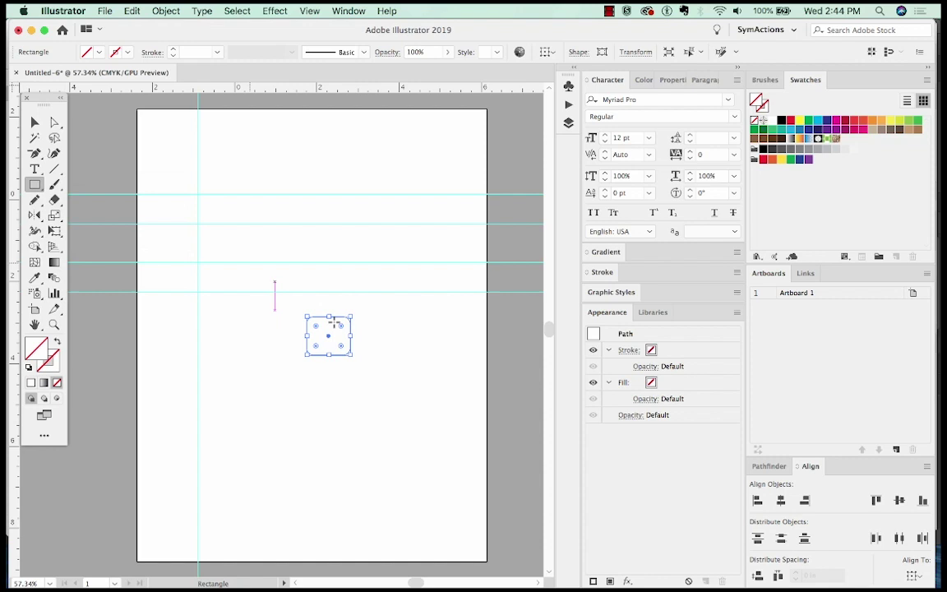
drag(387, 293, 409, 346)
Step: Give all four shapes the default white fill and black 1 pt stroke
key(v)
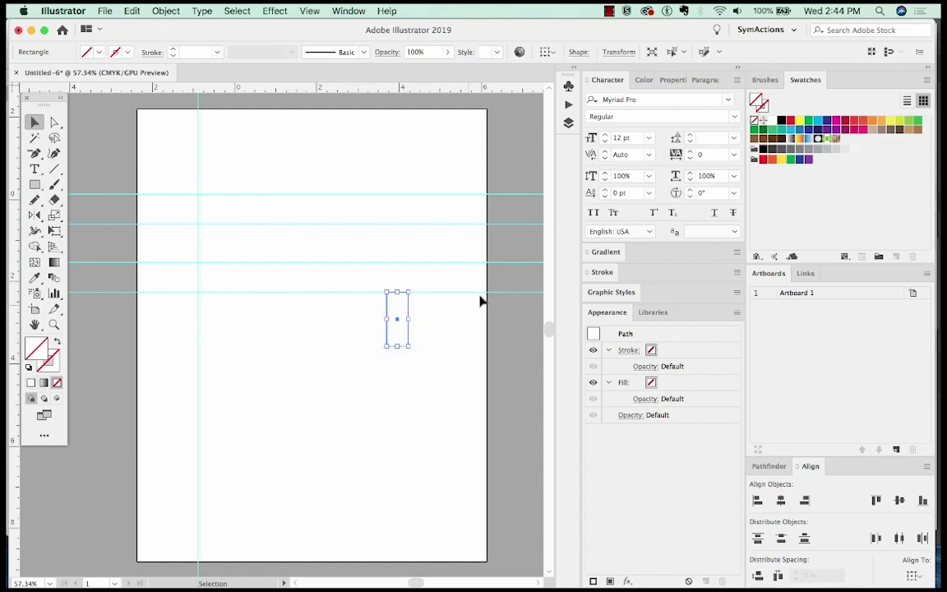
key(super+a)
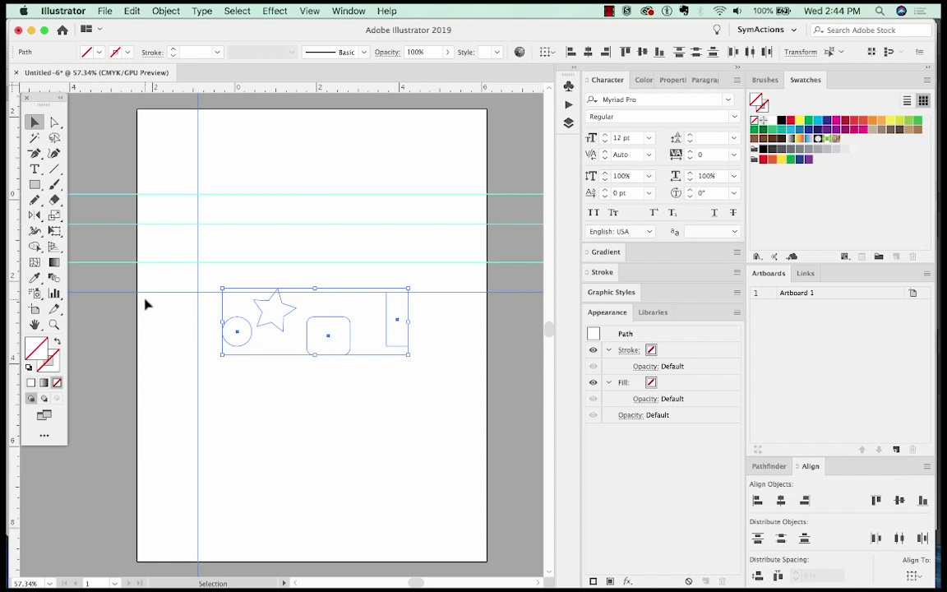
key(d)
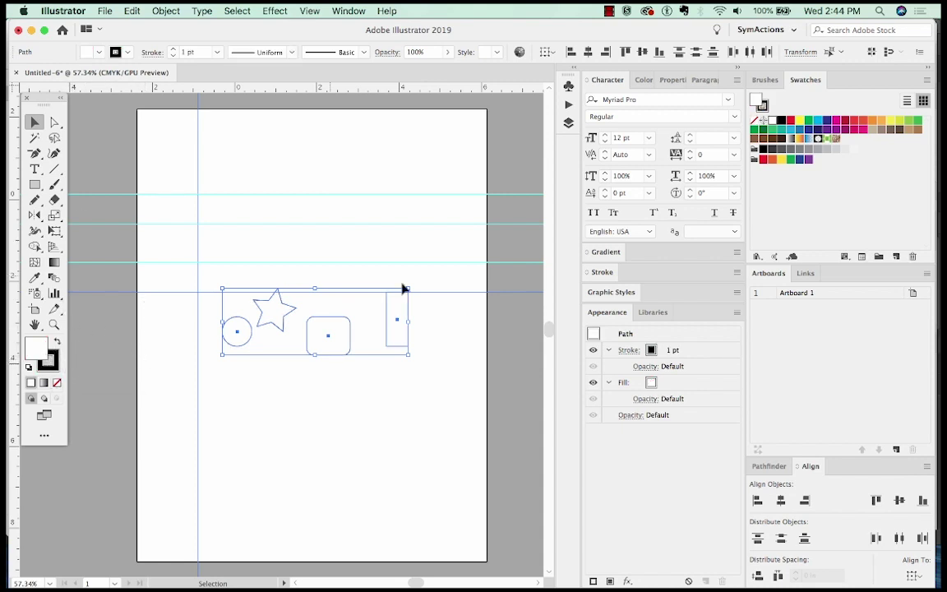
Step: Vertically center the four shapes on the lowest horizontal guide, using the guide as key object
drag(433, 277, 160, 385)
shift+click(197, 306)
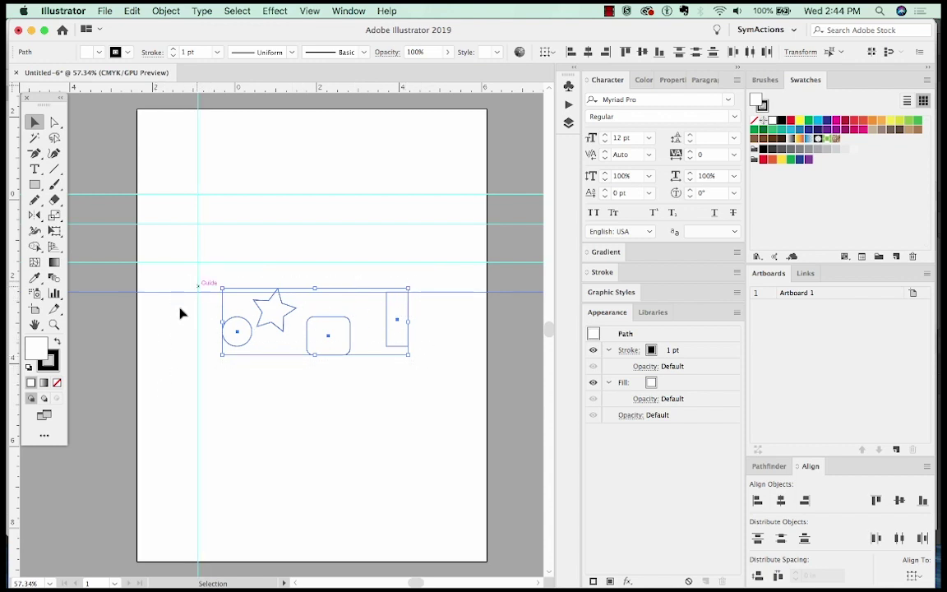
shift+click(159, 293)
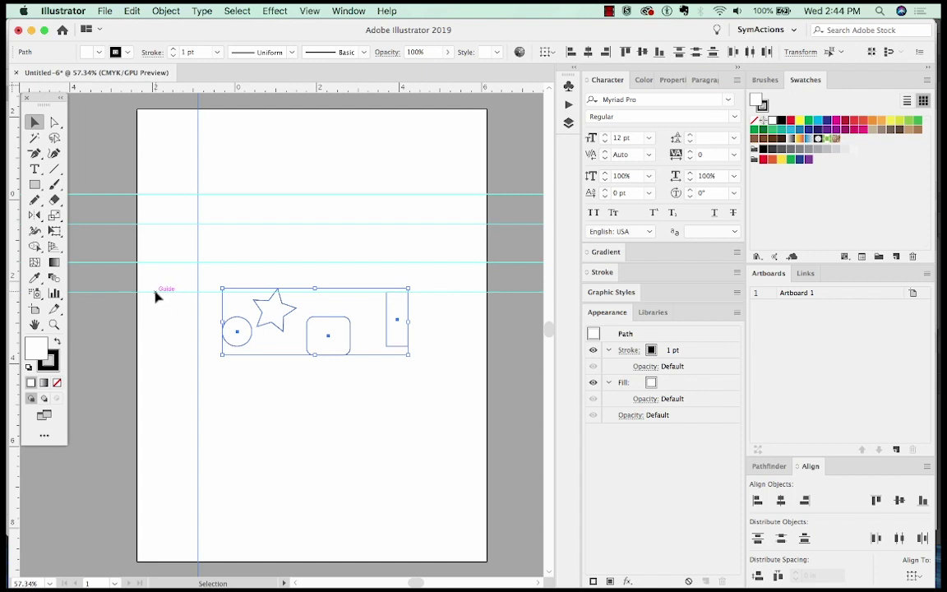
click(157, 293)
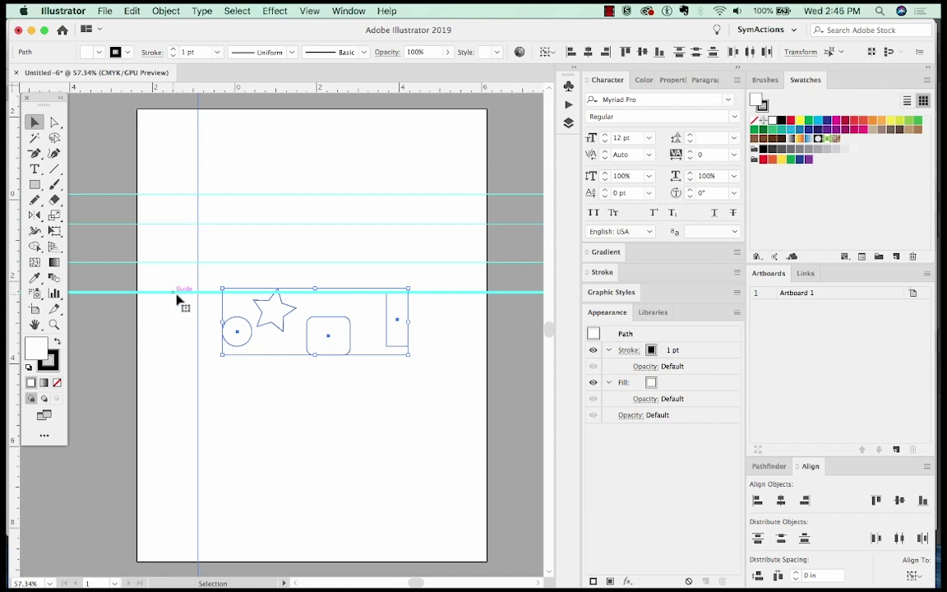
click(900, 501)
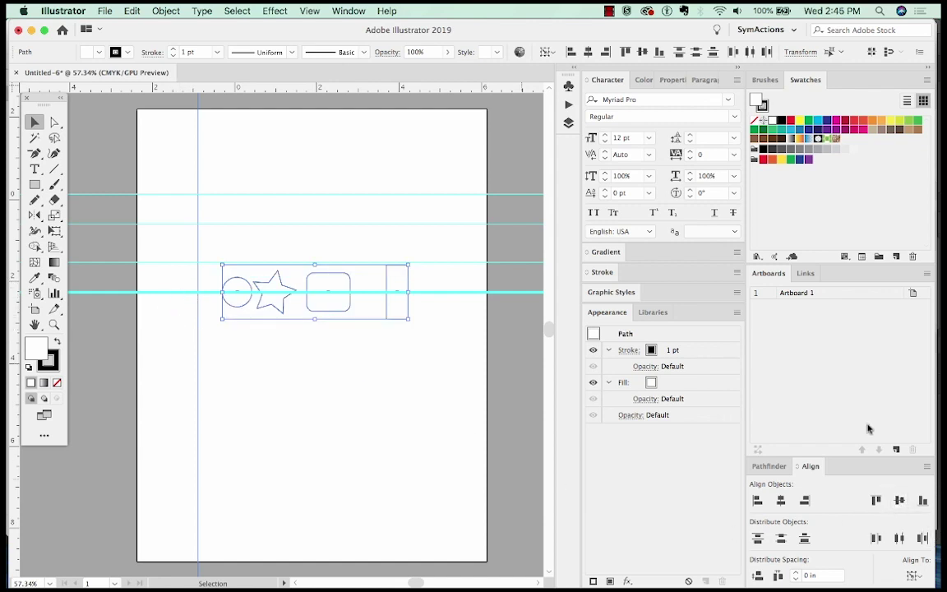
Step: Hide all the guides with Cmd+;
click(379, 341)
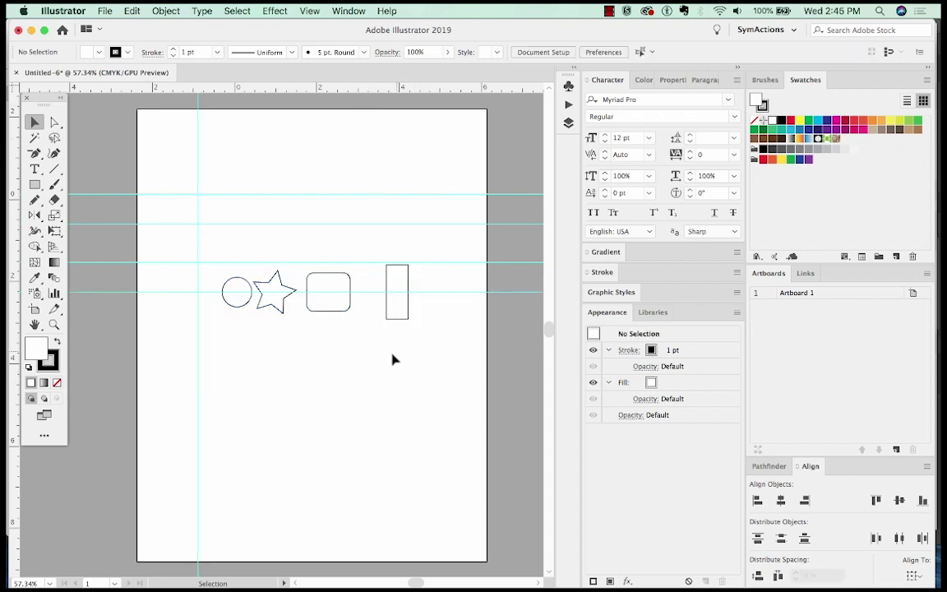
key(super+a)
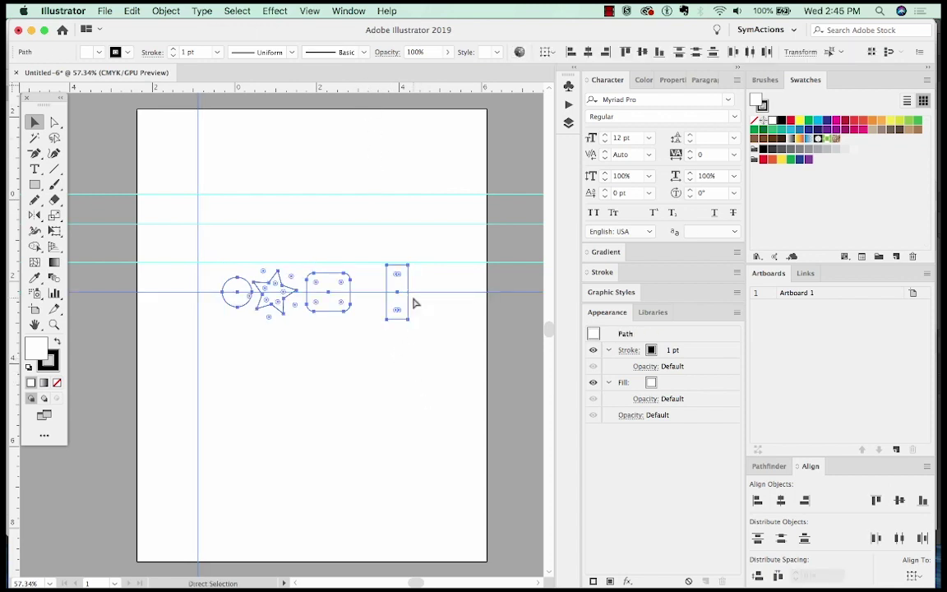
key(super+semicolon)
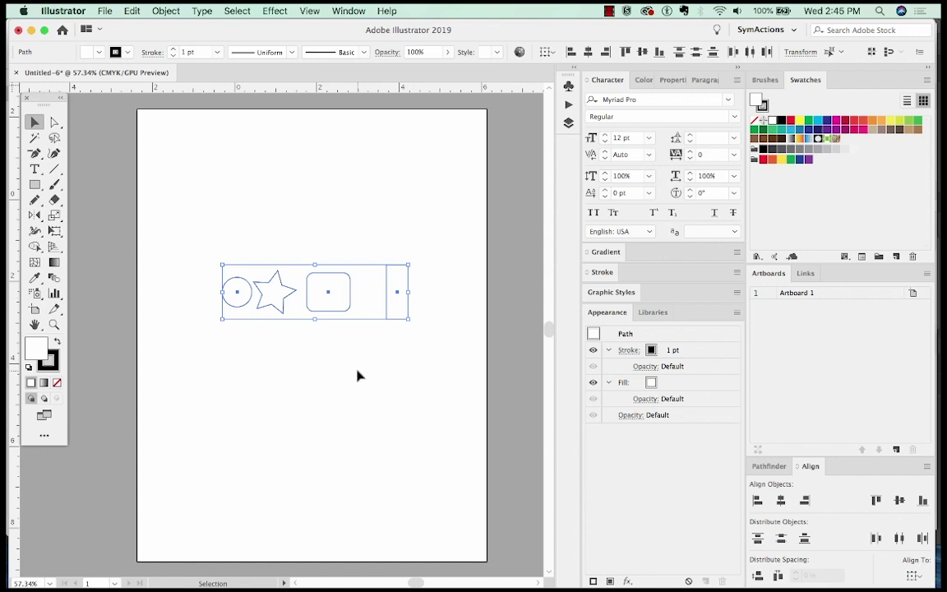
Step: Show the guides again and undo the alignment so the shapes return below the guides
key(a)
key(super+semicolon)
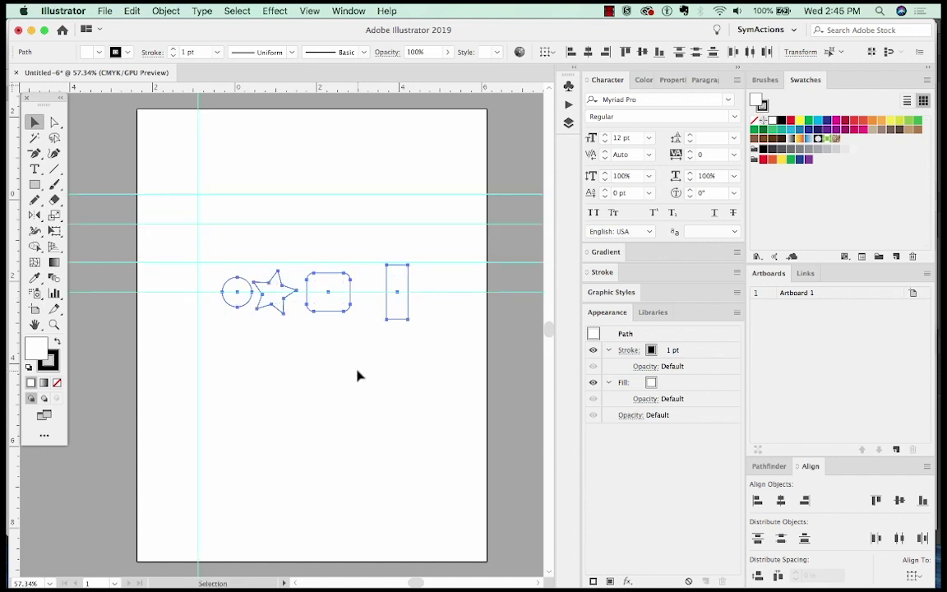
key(super+z)
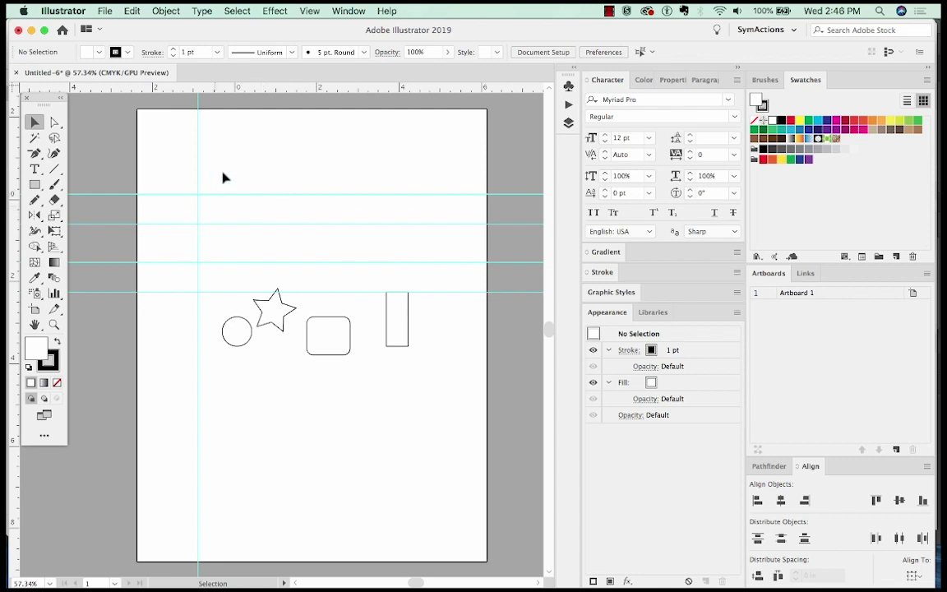
Step: Drag the top horizontal guide upward, then undo so it stays in its original position
click(236, 199)
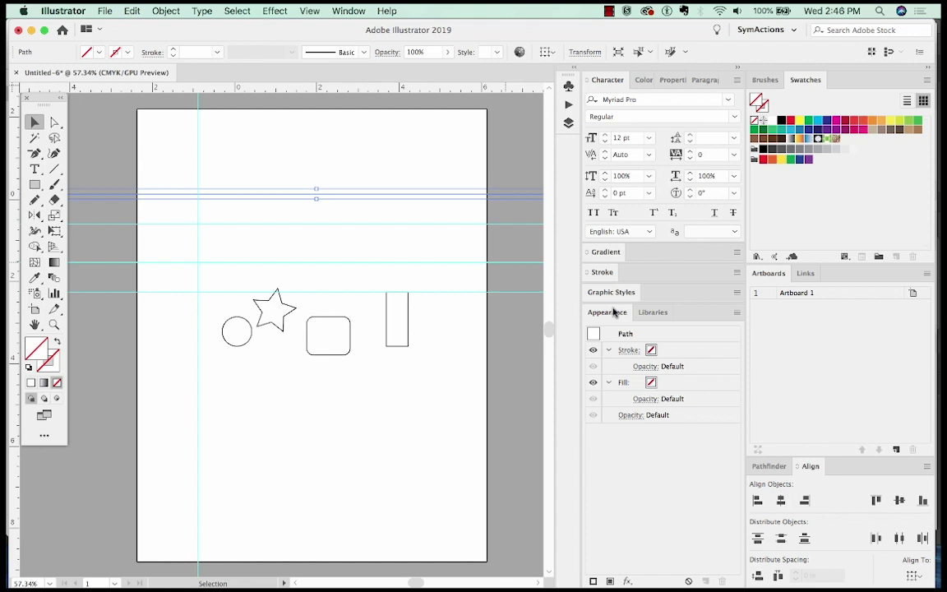
key(d)
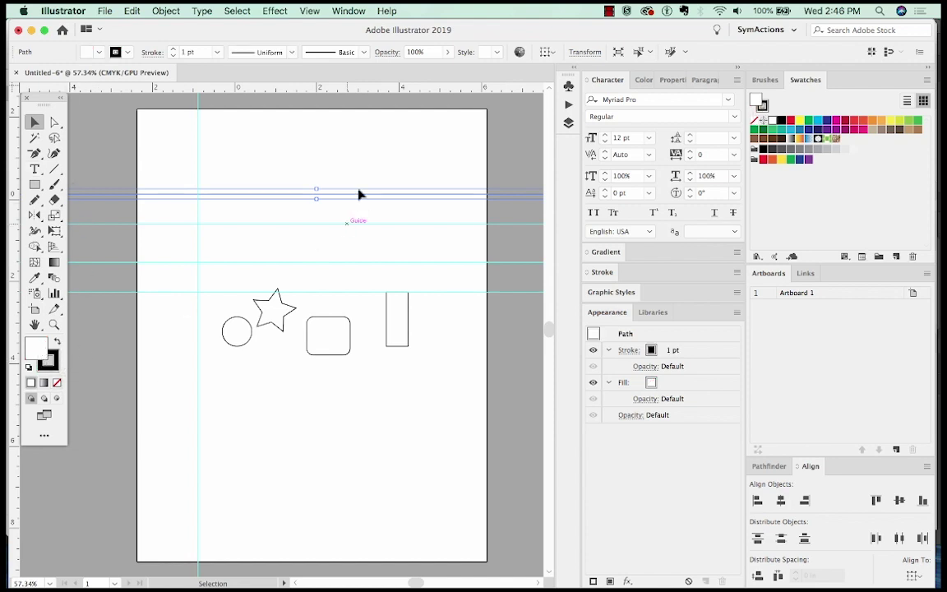
click(302, 202)
drag(302, 202, 309, 182)
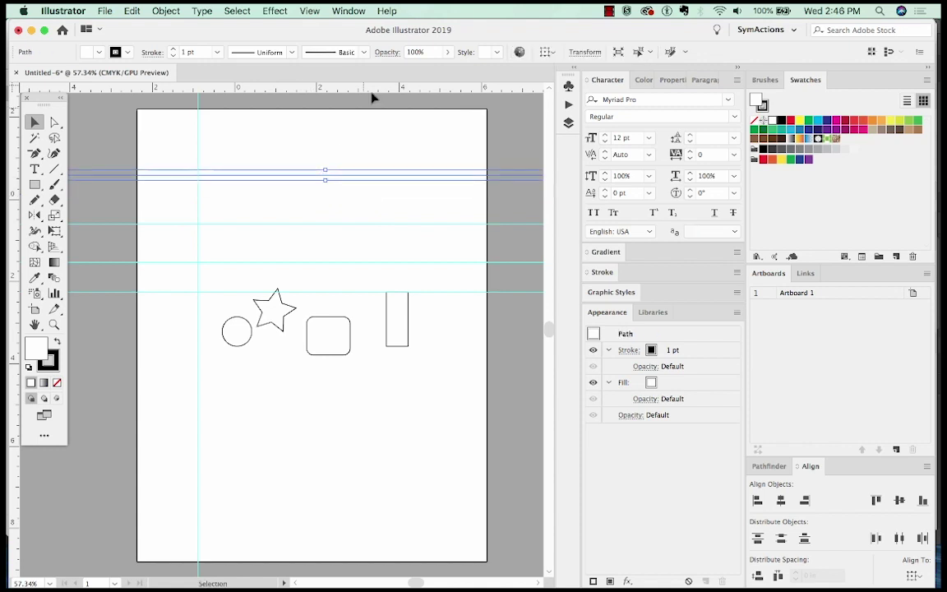
key(super+z)
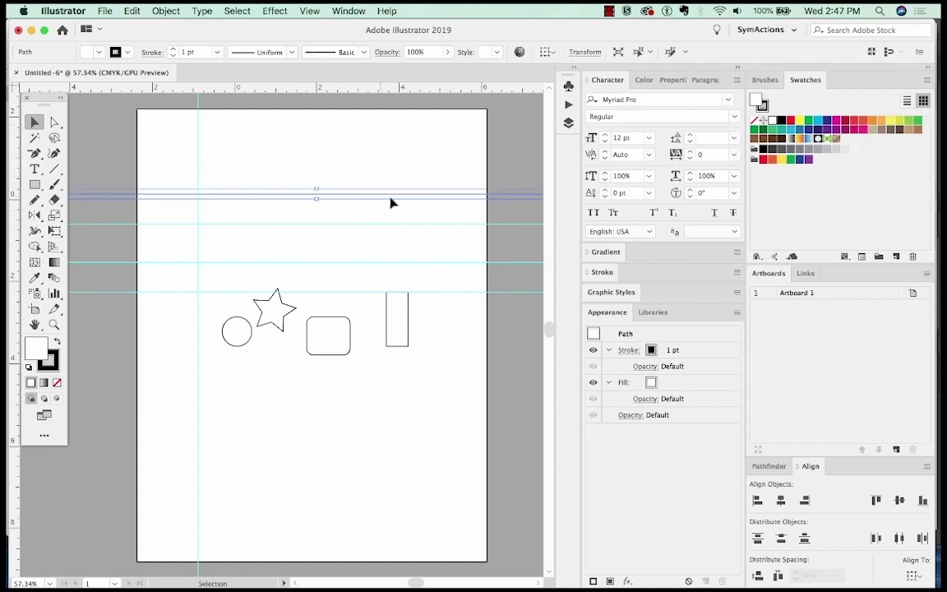
click(419, 164)
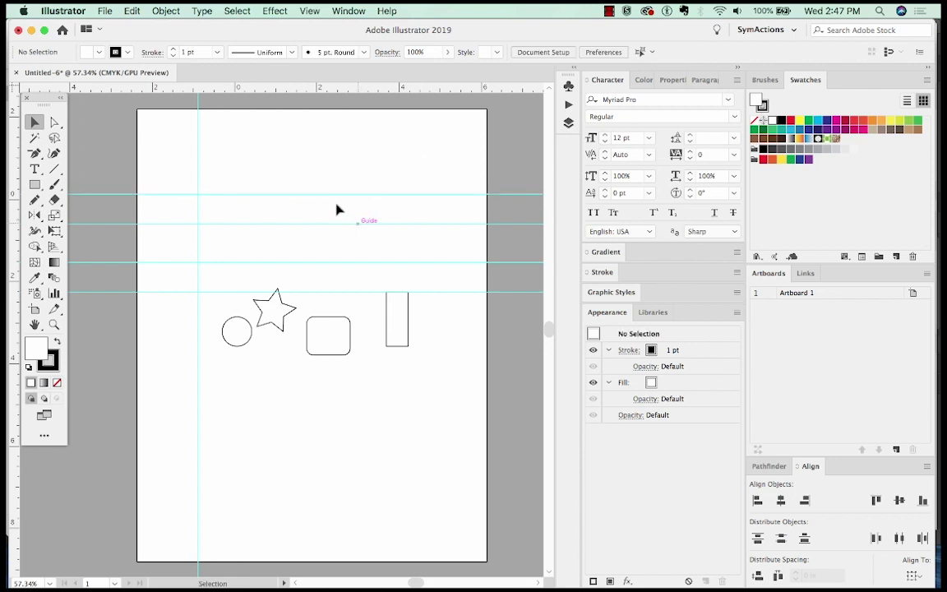
scroll(317, 213, down, 1)
click(277, 308)
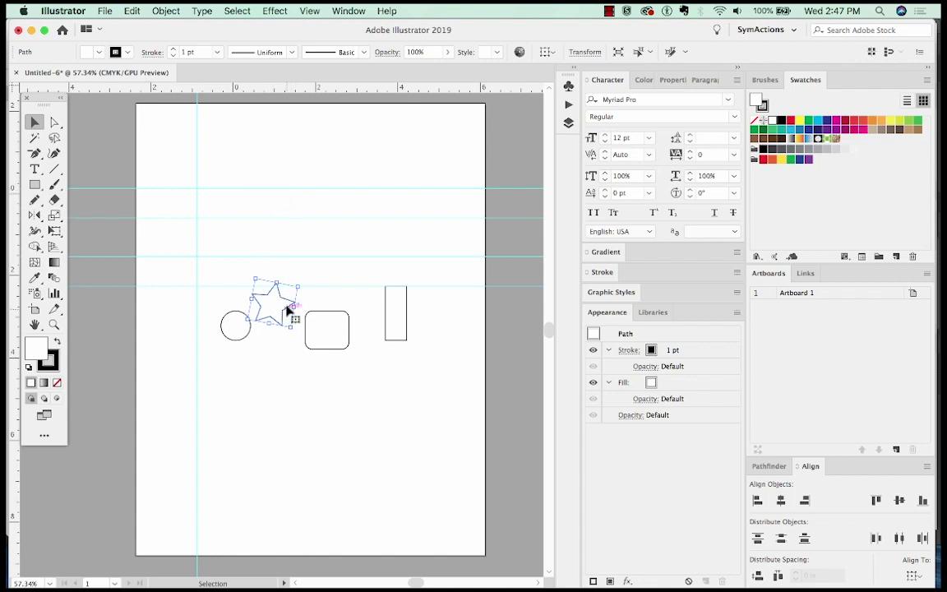
Step: Move the star down into line with the circle and rounded square
drag(284, 303, 283, 355)
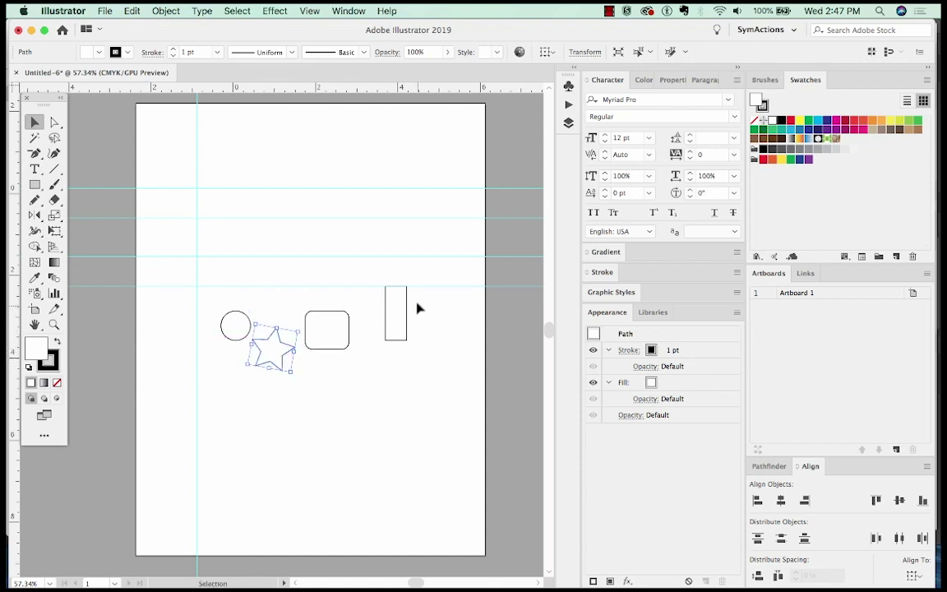
click(359, 347)
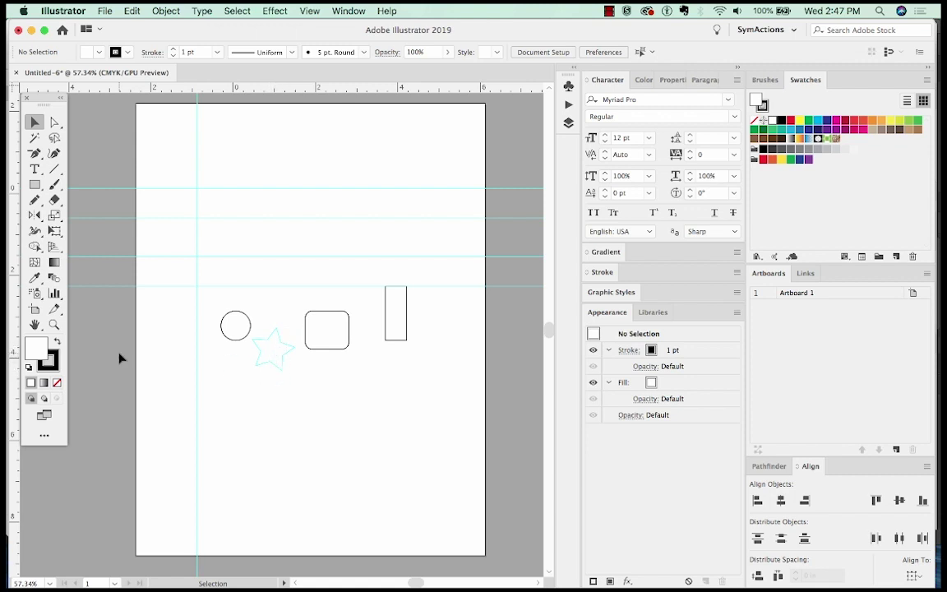
key(a)
drag(288, 333, 288, 359)
key(v)
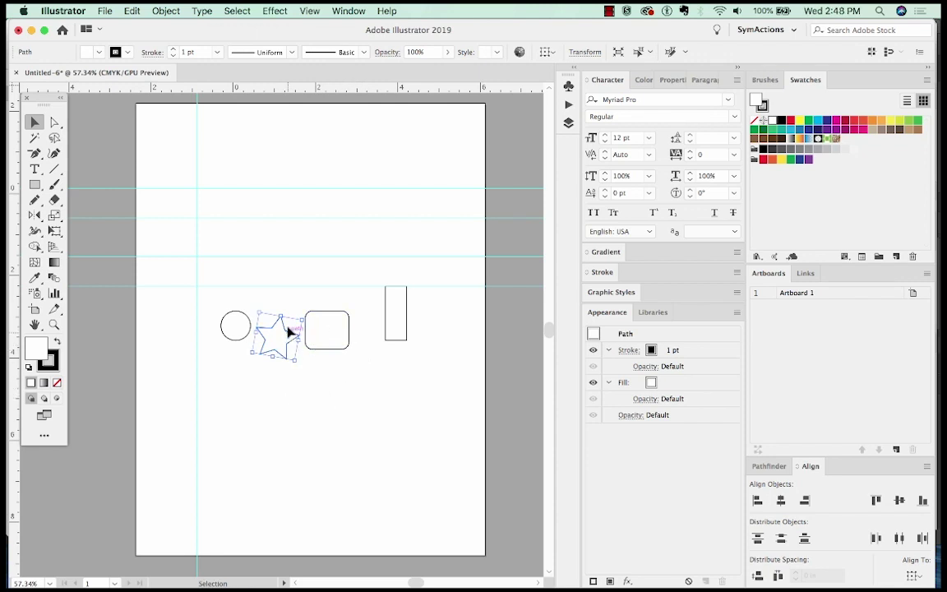
Step: Fill the star with the red swatch
click(793, 122)
click(348, 361)
scroll(348, 362, down, 1)
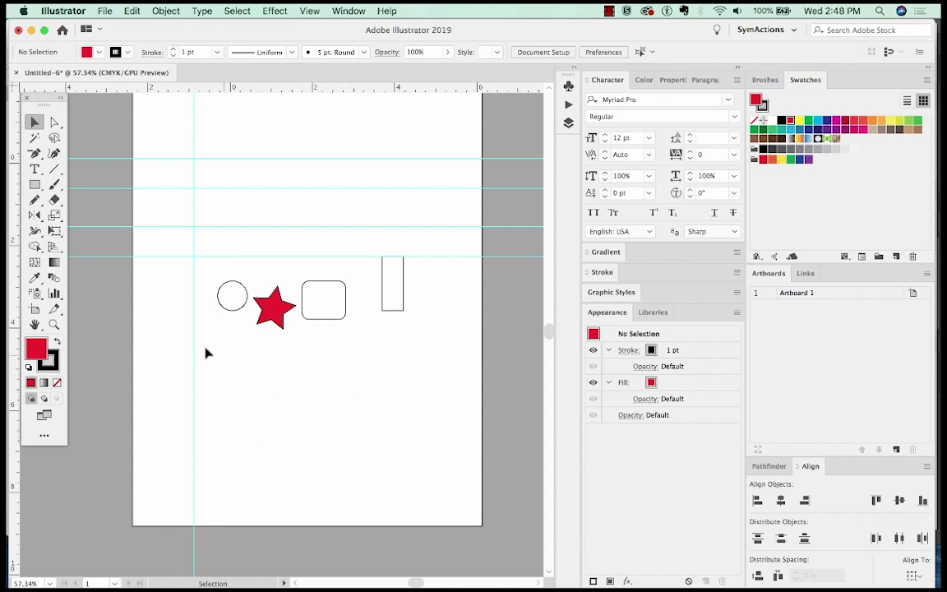
Step: Add the text 'This is a note!' at 28 pt in a text area below the shapes
key(t)
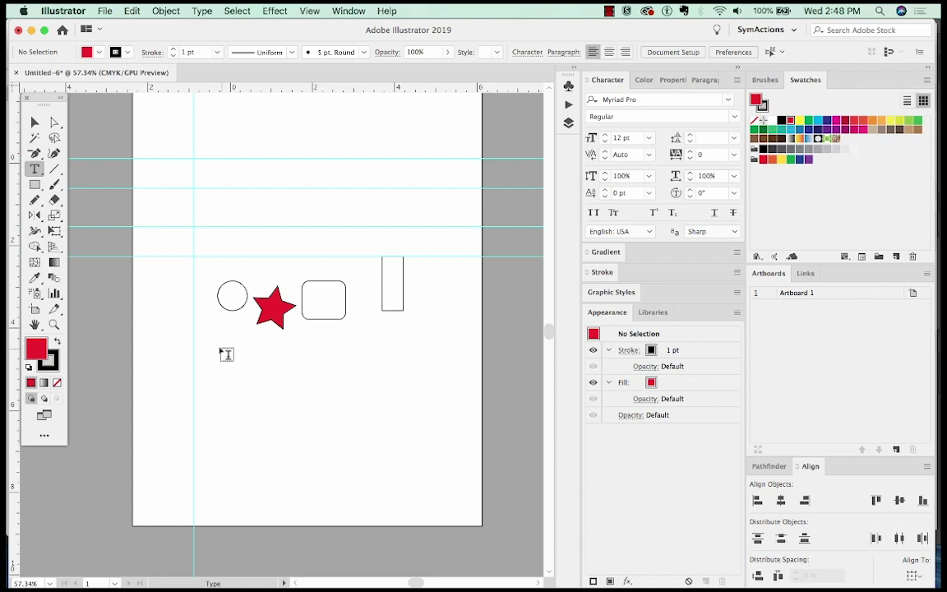
drag(220, 347, 378, 453)
key(BackSpace)
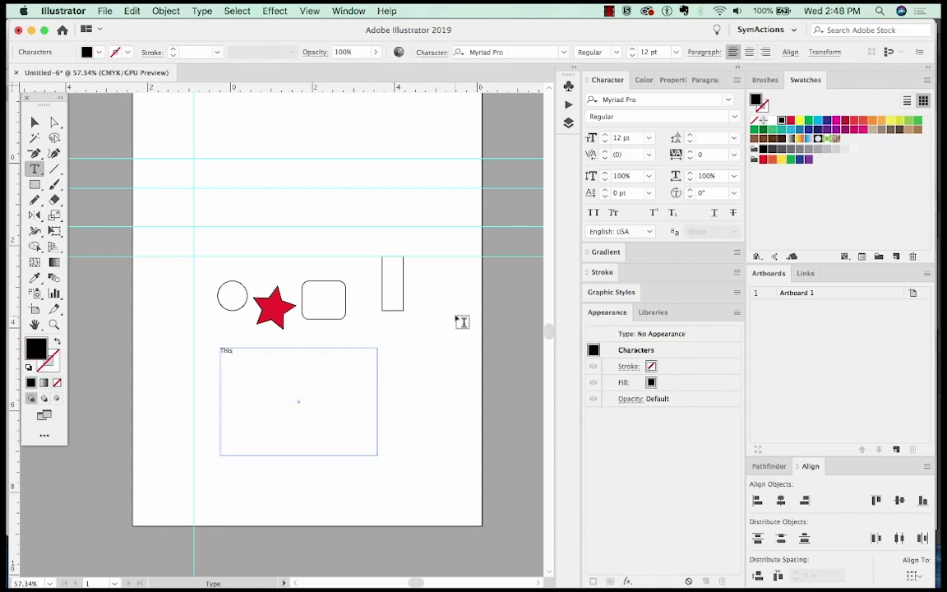
text(This is a note)
key(super+a)
key(super+shift+period)
key(super+shift+period)
key(super+shift+period)
key(super+shift+period)
key(super+shift+period)
key(super+shift+period)
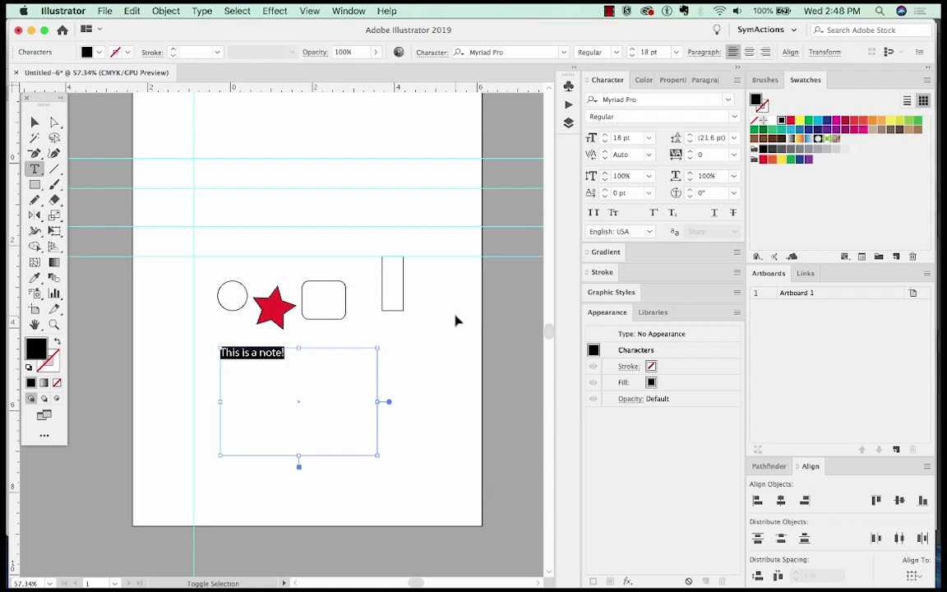
key(super+shift+period)
key(super+shift+period)
key(Escape)
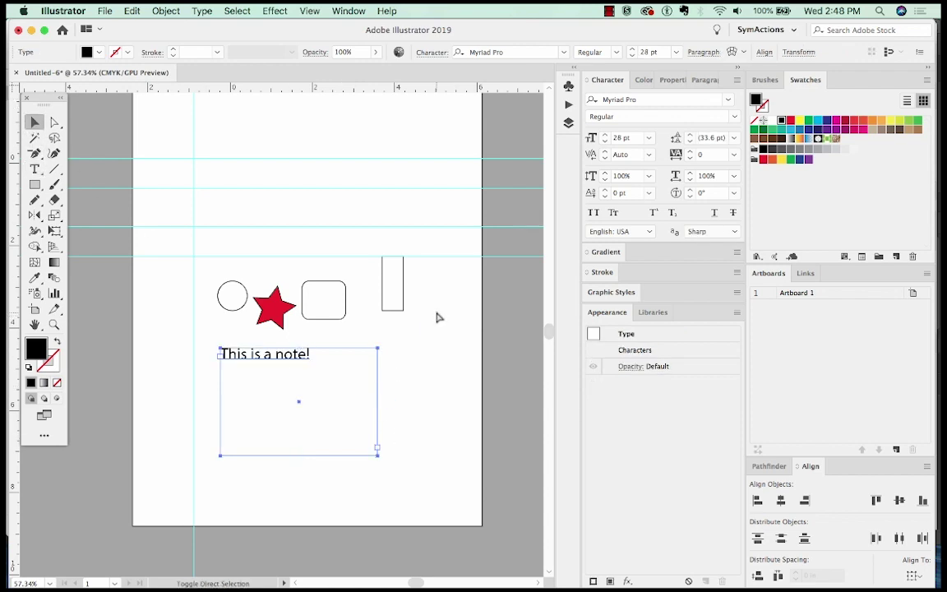
Step: Convert the note text to outlines, make it a guide, and zoom in on it
key(super+shift+o)
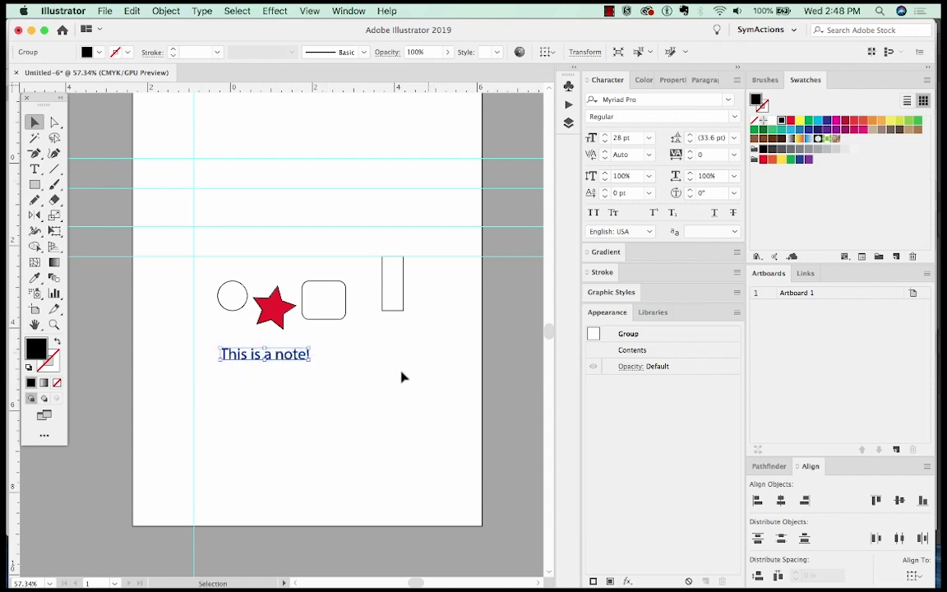
key(a)
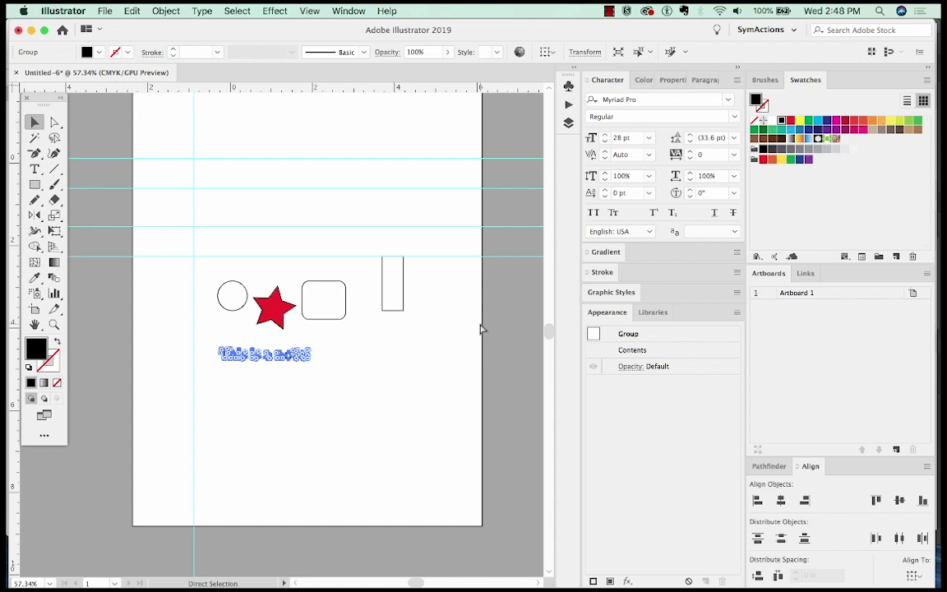
click(481, 328)
key(z)
click(271, 358)
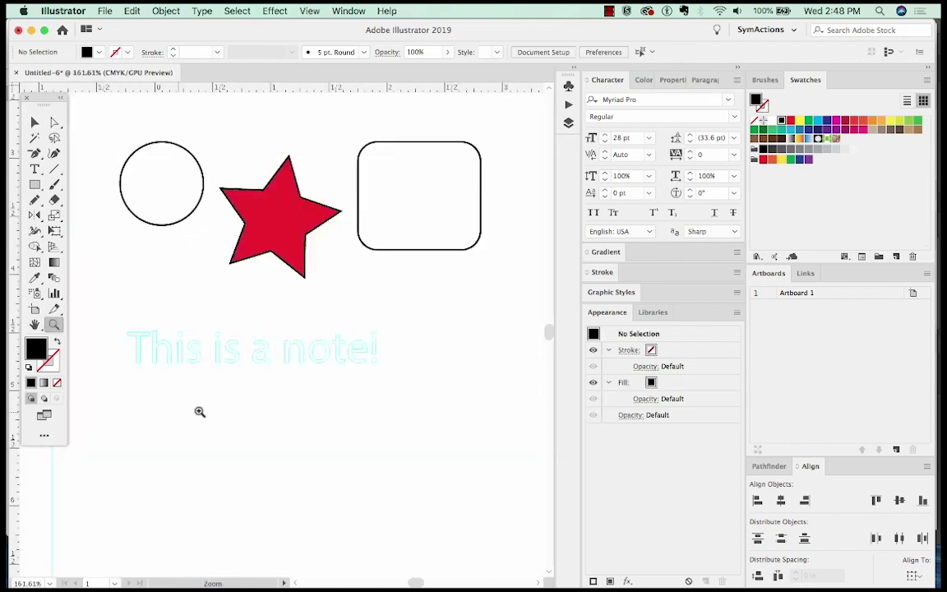
key(v)
scroll(304, 368, up, 2)
scroll(304, 367, left, 2)
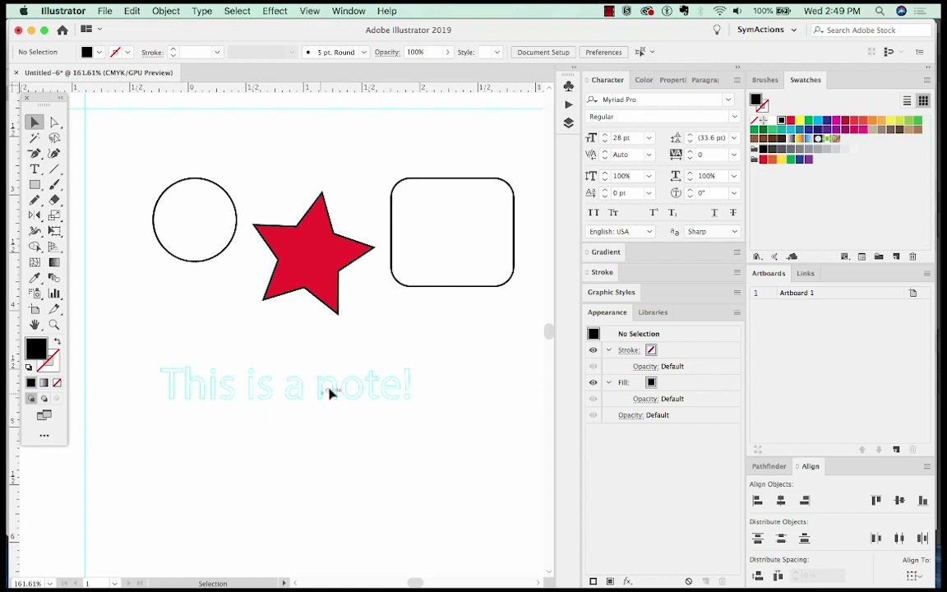
Step: In Preferences > Guides & Grid, change the guide colour from cyan to a custom blue
click(105, 11)
key(super+k)
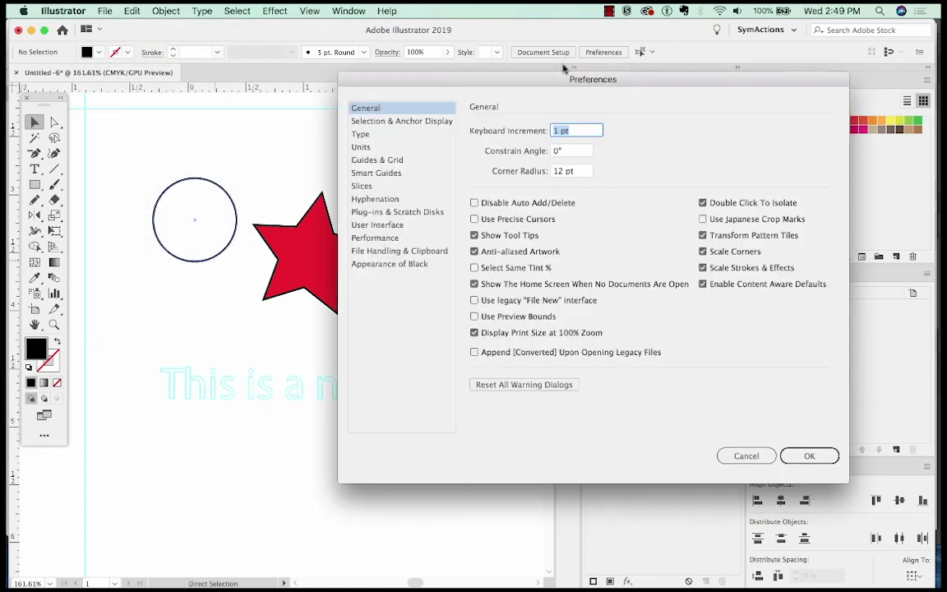
click(379, 161)
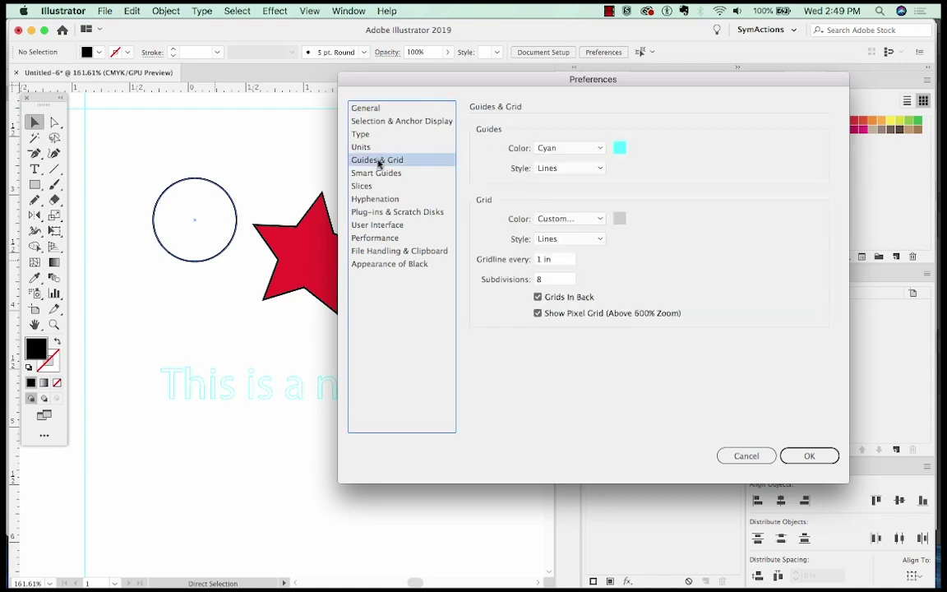
click(619, 150)
click(419, 261)
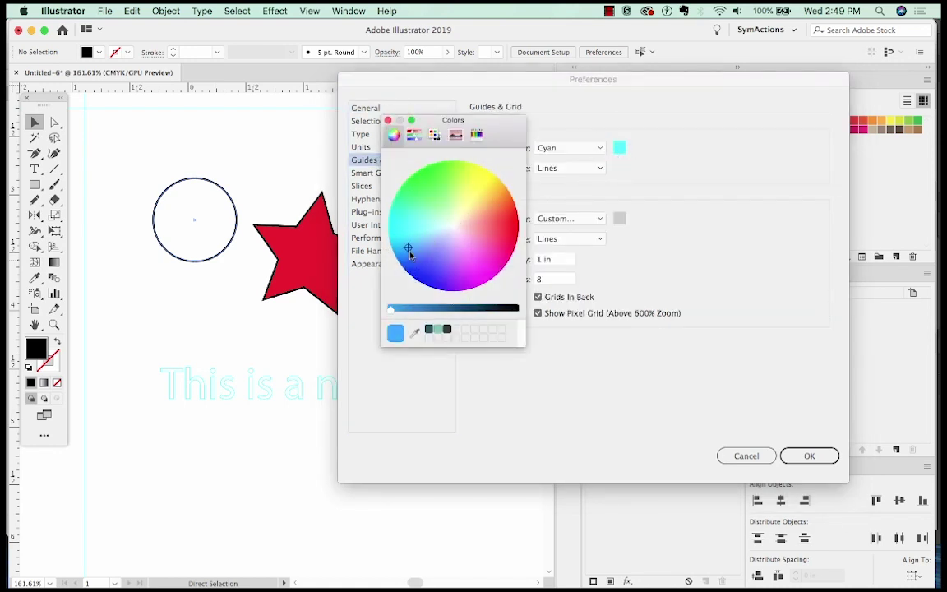
click(388, 120)
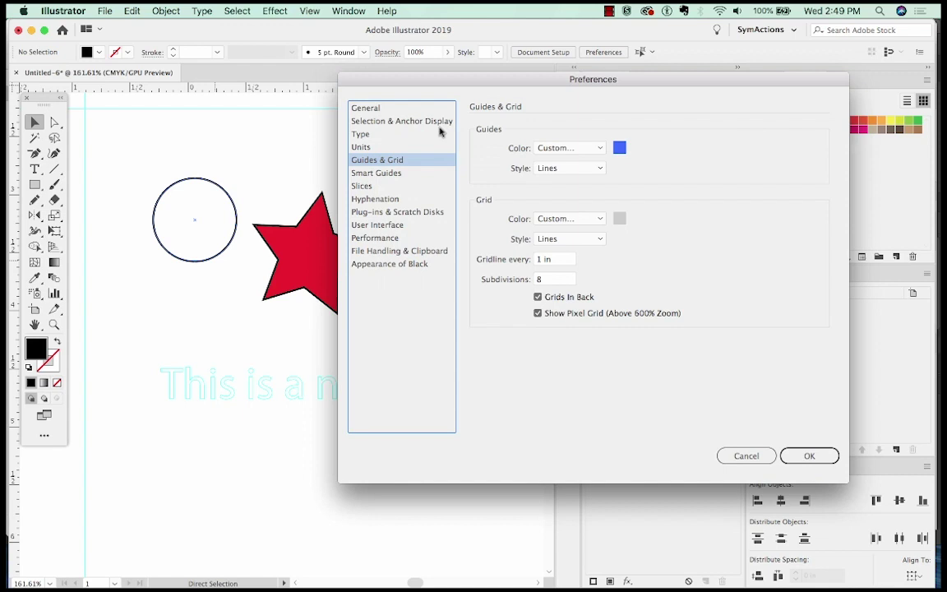
click(813, 455)
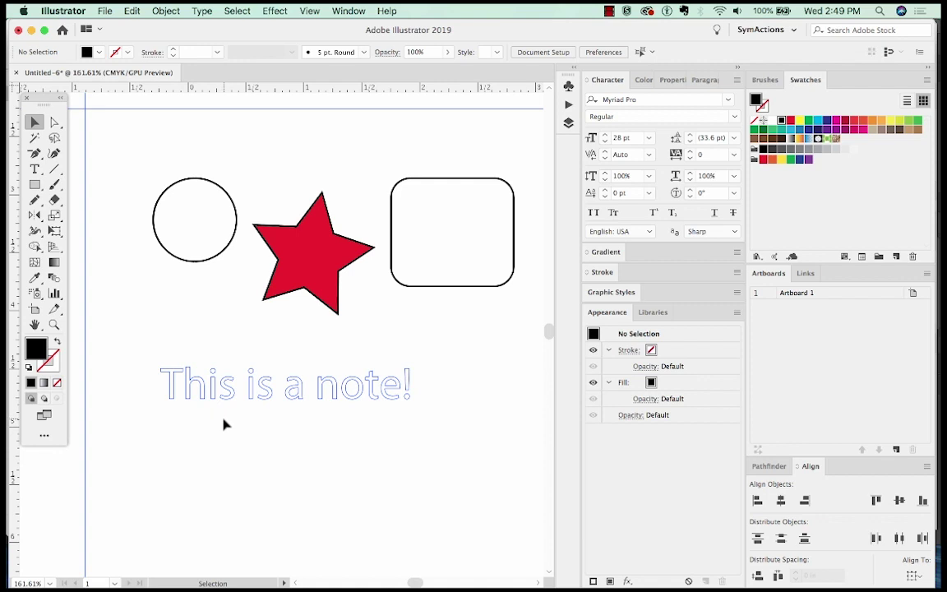
Step: Release the 'This is a note!' guide with Cmd+Option+5 so it shows as black lettering
key(super+alt+5)
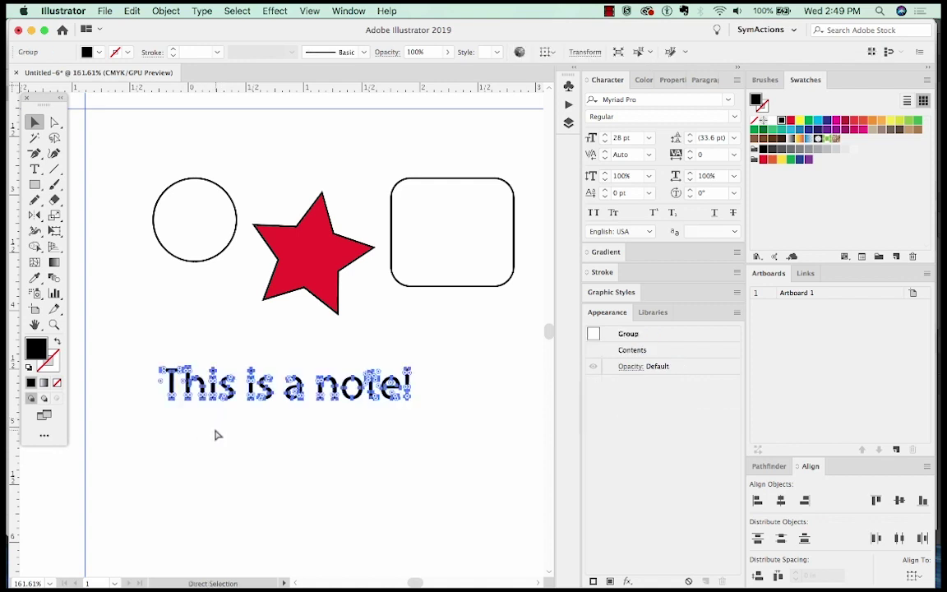
click(219, 435)
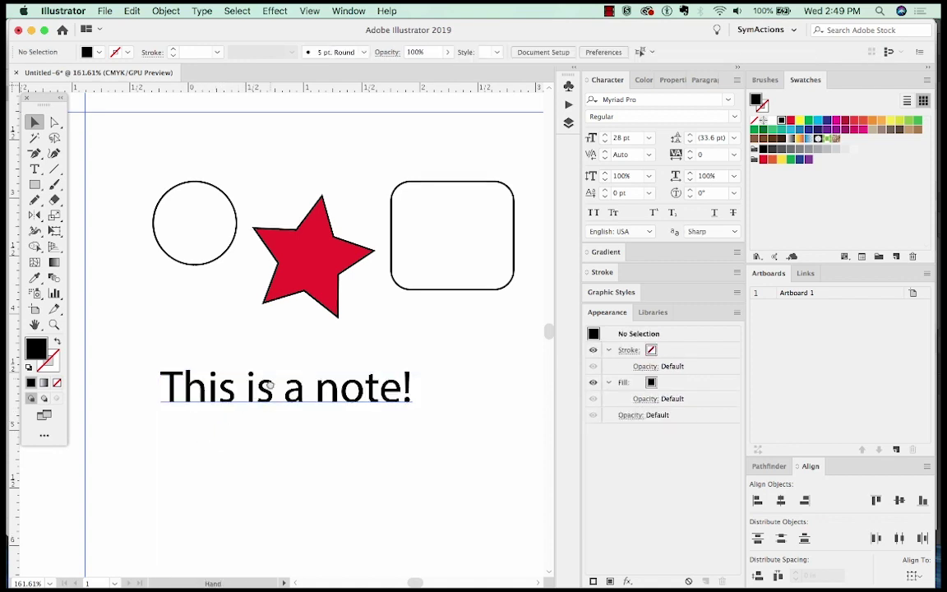
drag(215, 435, 207, 470)
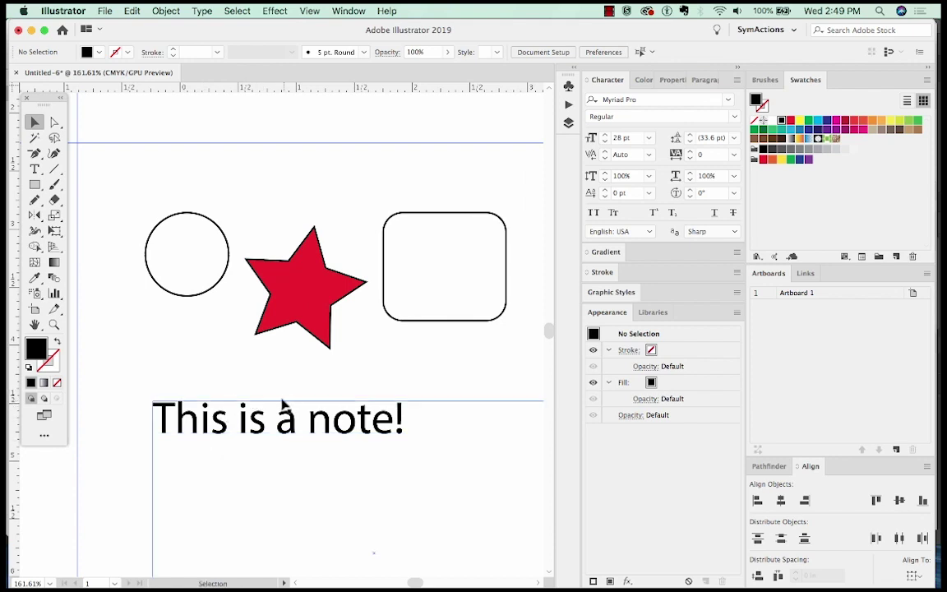